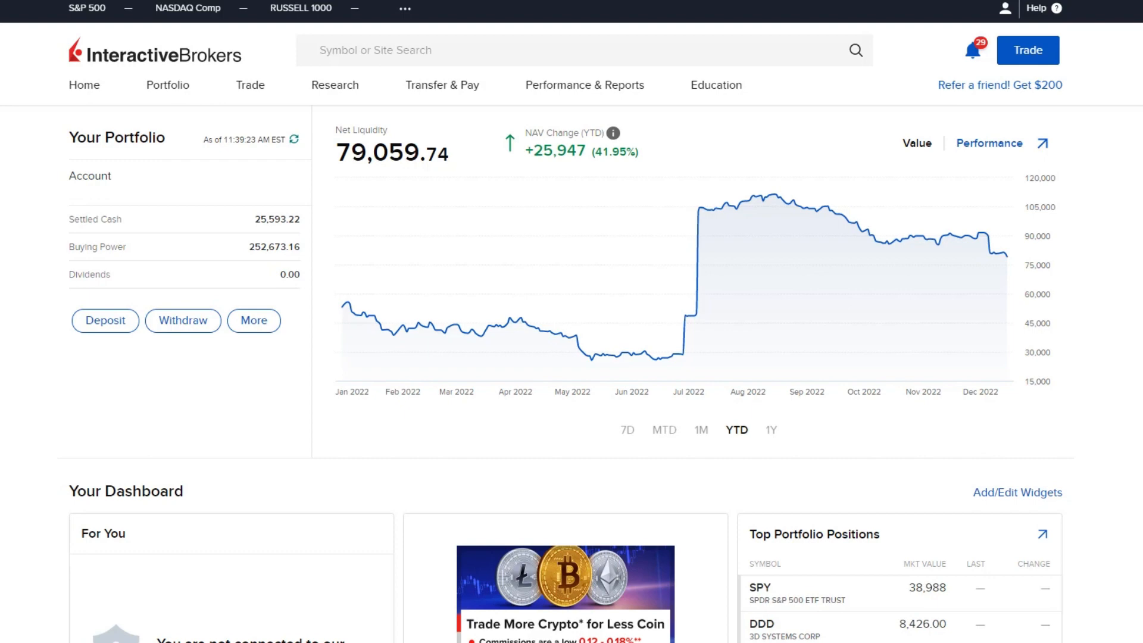
Step: Open the recurring investments overview and start creating a new recurring investment
{"action": "left_click", "coordinate": [244, 89]}
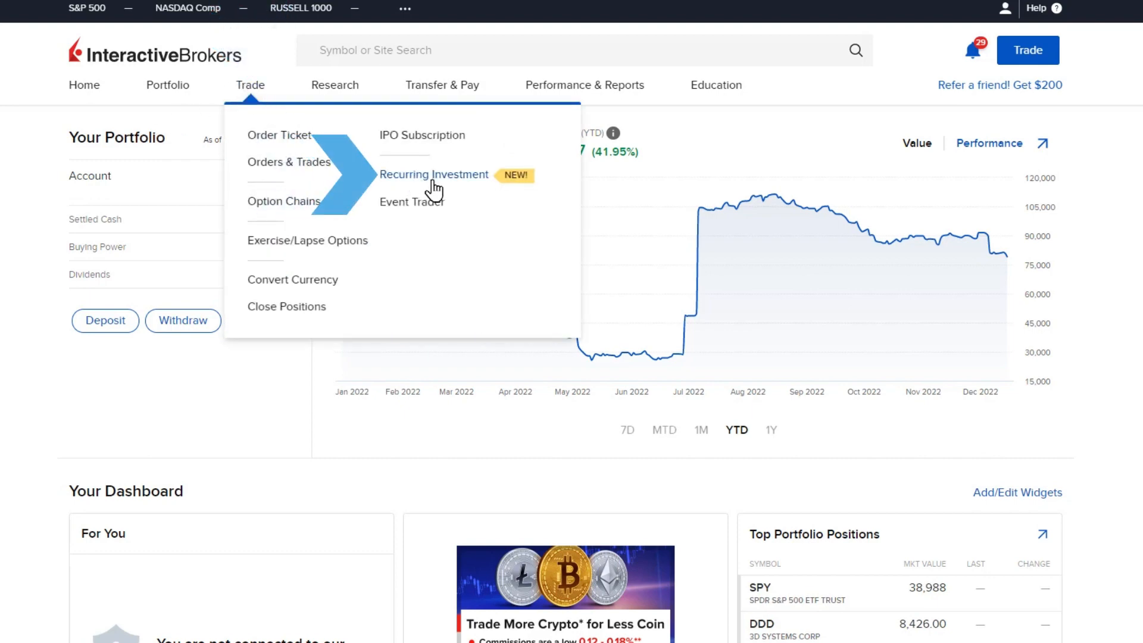
{"action": "left_click", "coordinate": [433, 175]}
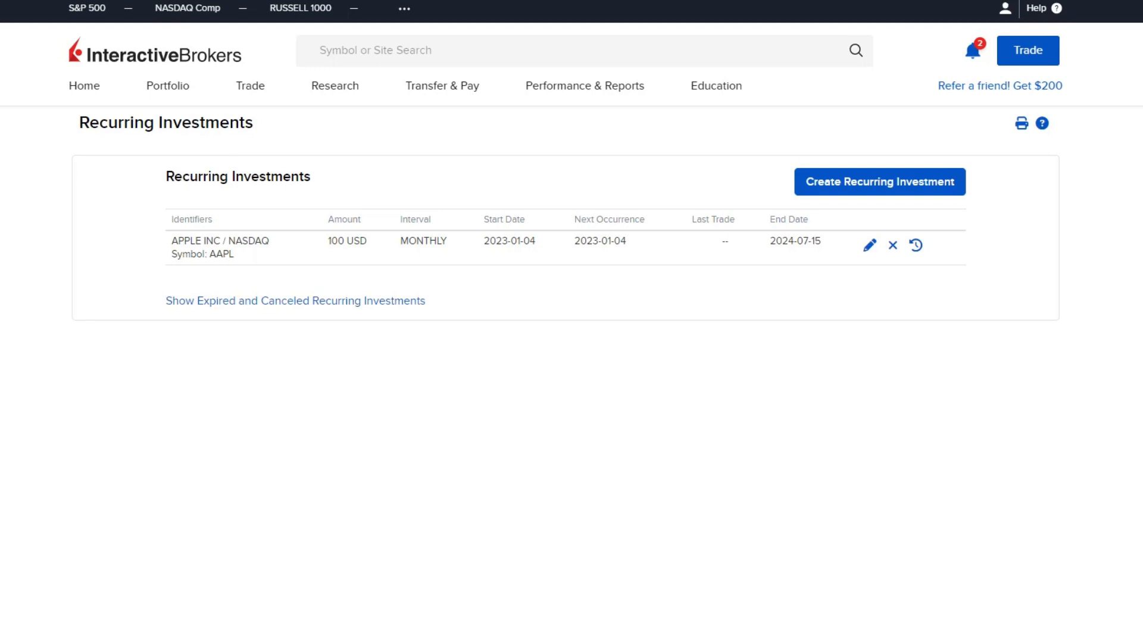
{"action": "left_click", "coordinate": [888, 184]}
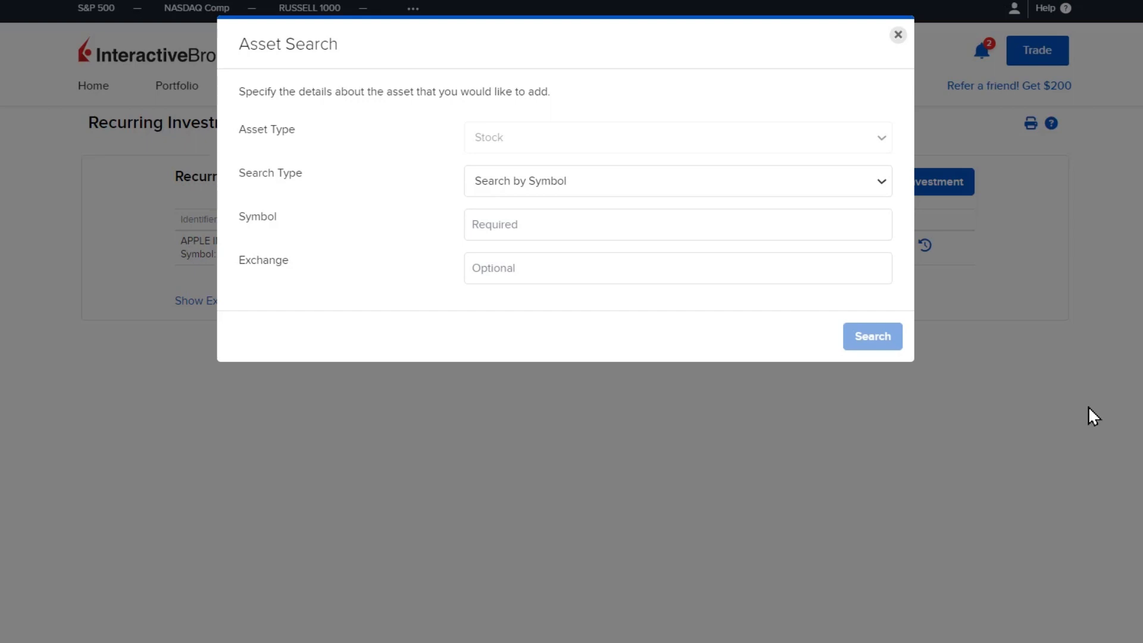
Step: Search for the stock by symbol TSLA and choose the TESLA INC / NASDAQ listing in USD as the asset
{"action": "left_click", "coordinate": [559, 187]}
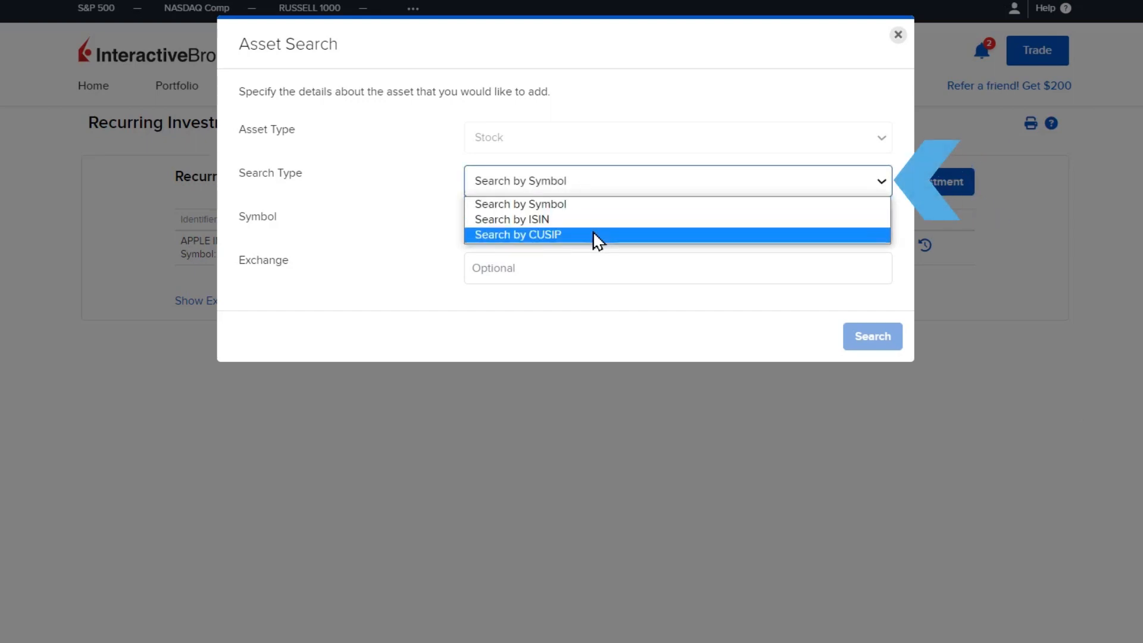
{"action": "left_click", "coordinate": [591, 207]}
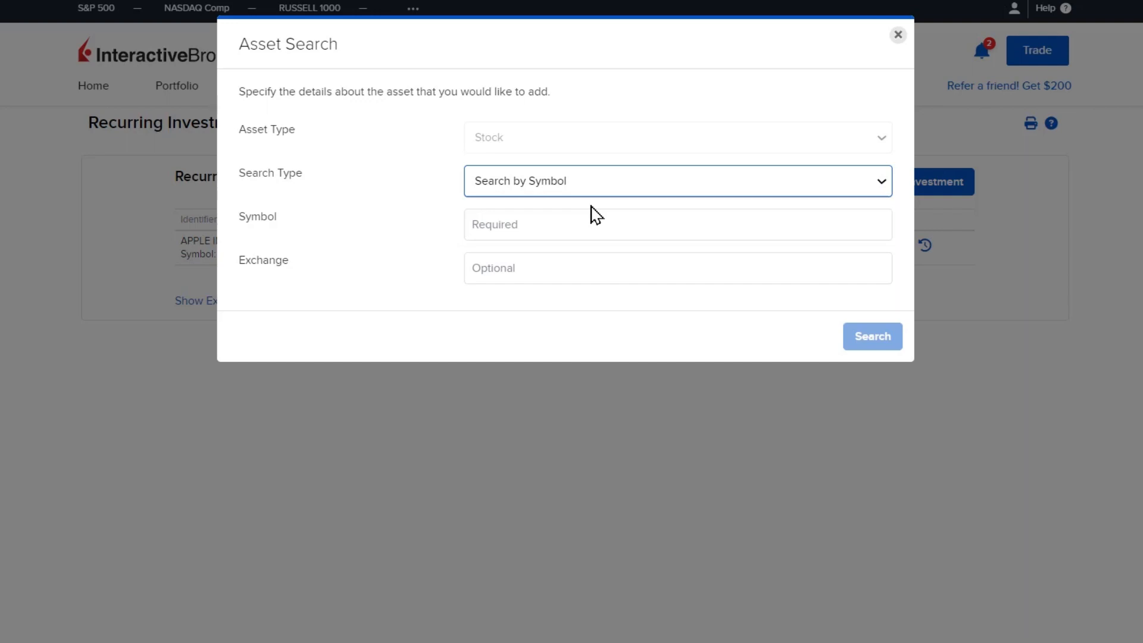
{"action": "left_click", "coordinate": [569, 221]}
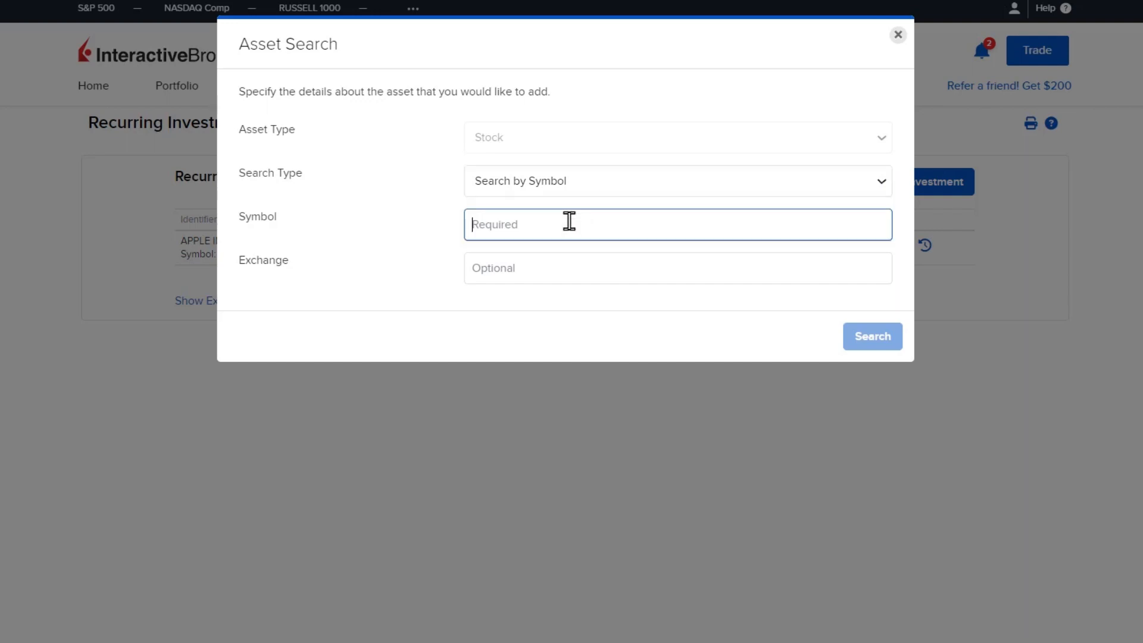
{"action": "type", "text": "TSLA"}
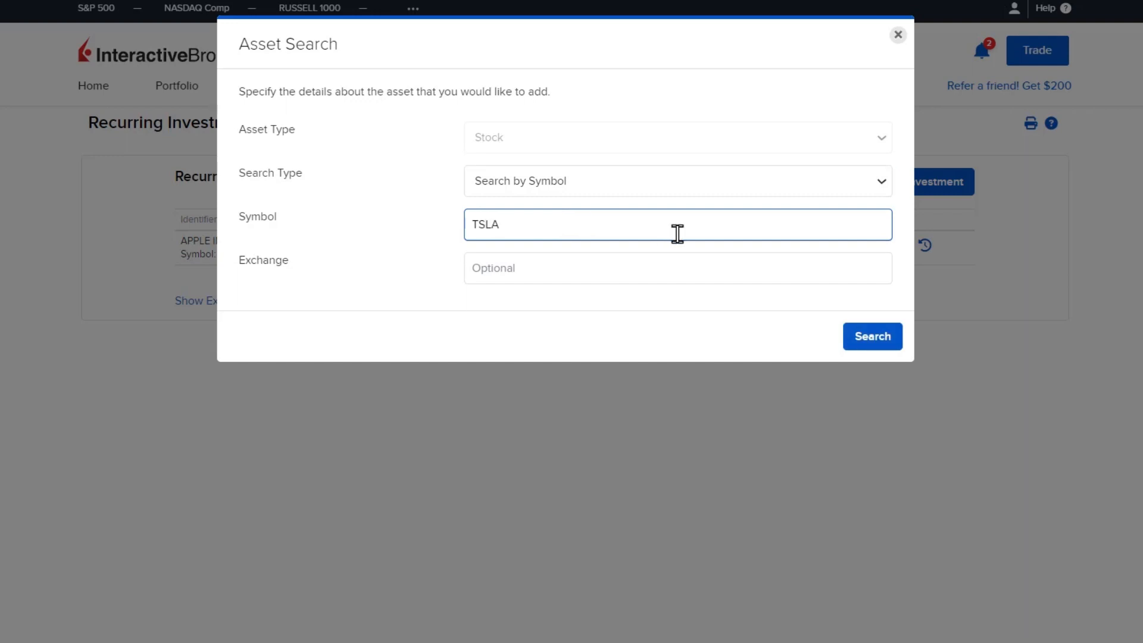
{"action": "left_click", "coordinate": [855, 339]}
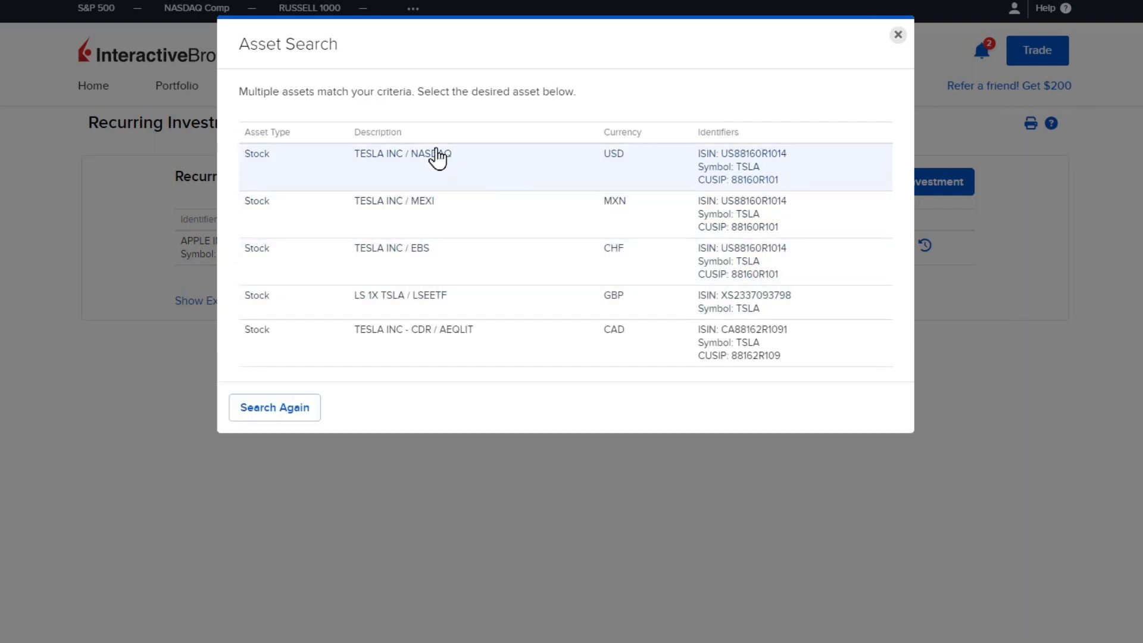
{"action": "left_click", "coordinate": [438, 158]}
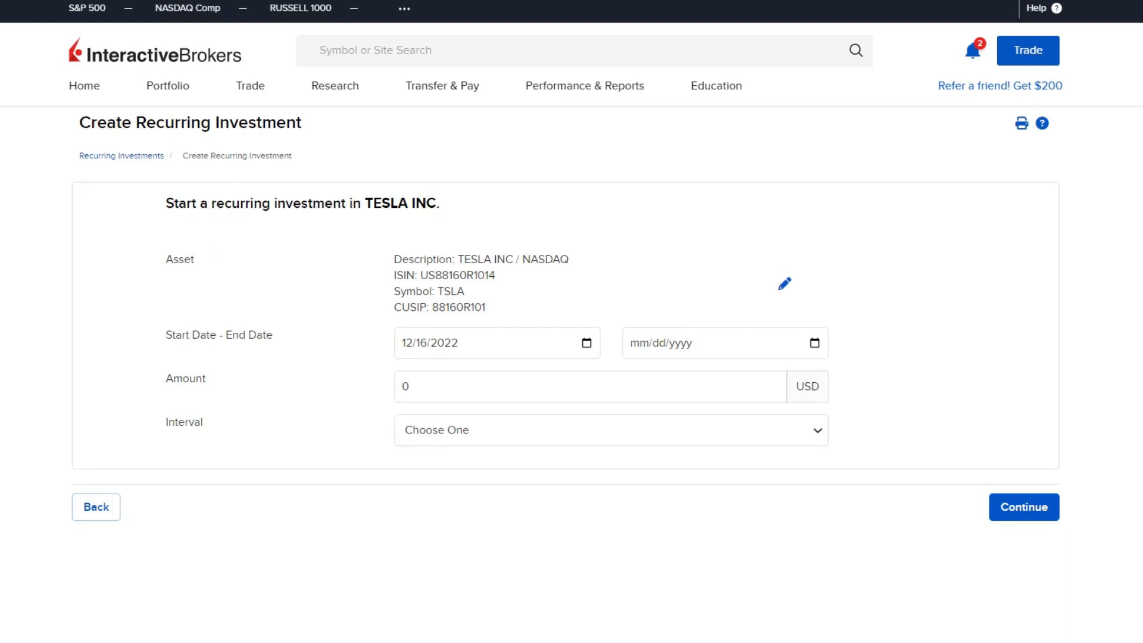
Step: Set the Tesla recurring investment's start date to 01/20/2023 and its end date to 06/13/2024
{"action": "left_click", "coordinate": [587, 344]}
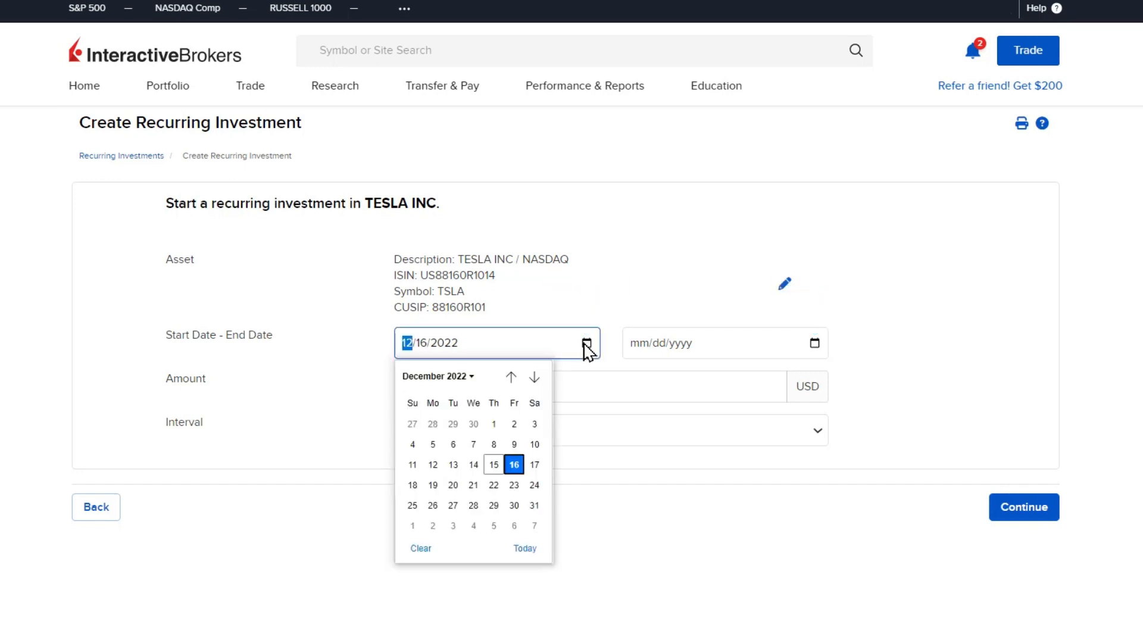
{"action": "left_click", "coordinate": [534, 376]}
{"action": "left_click", "coordinate": [514, 464]}
{"action": "left_click", "coordinate": [700, 379]}
{"action": "left_click", "coordinate": [699, 379]}
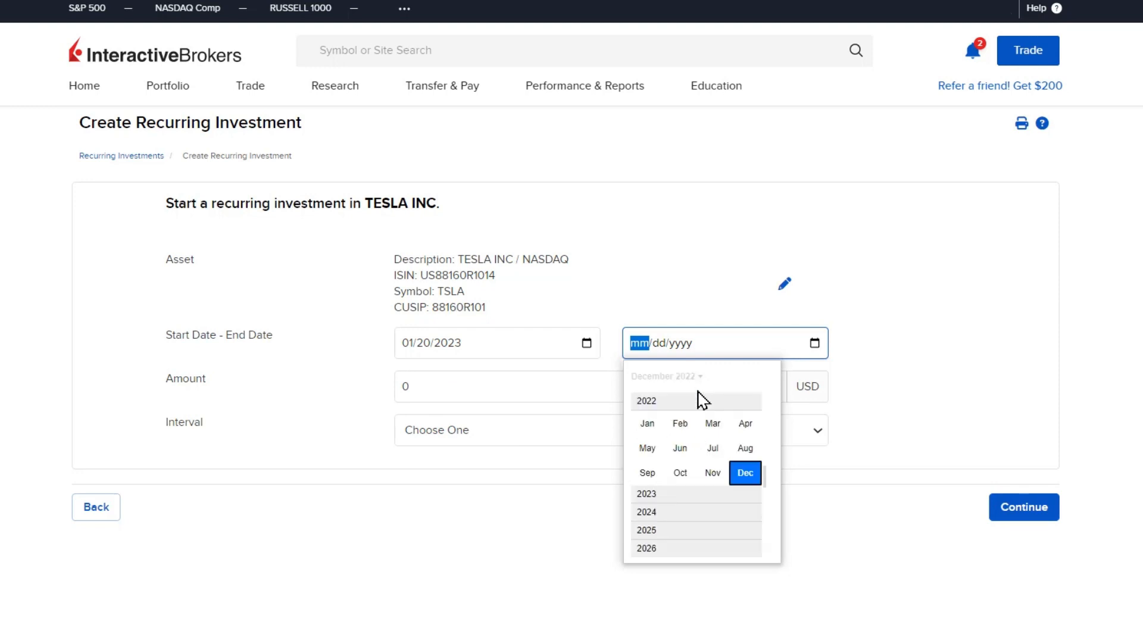
{"action": "left_click", "coordinate": [676, 513]}
{"action": "left_click", "coordinate": [679, 448]}
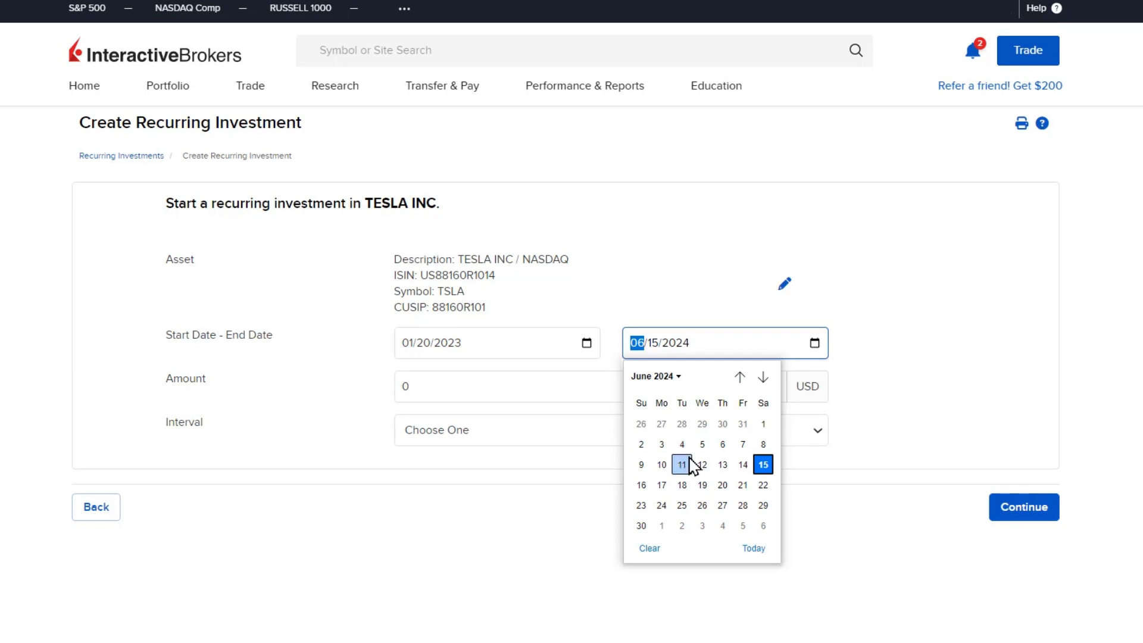
{"action": "left_click", "coordinate": [725, 464]}
Step: Set the recurring investment amount to 100 USD and the interval to QUARTERLY
{"action": "left_click", "coordinate": [596, 387]}
{"action": "type", "text": "100"}
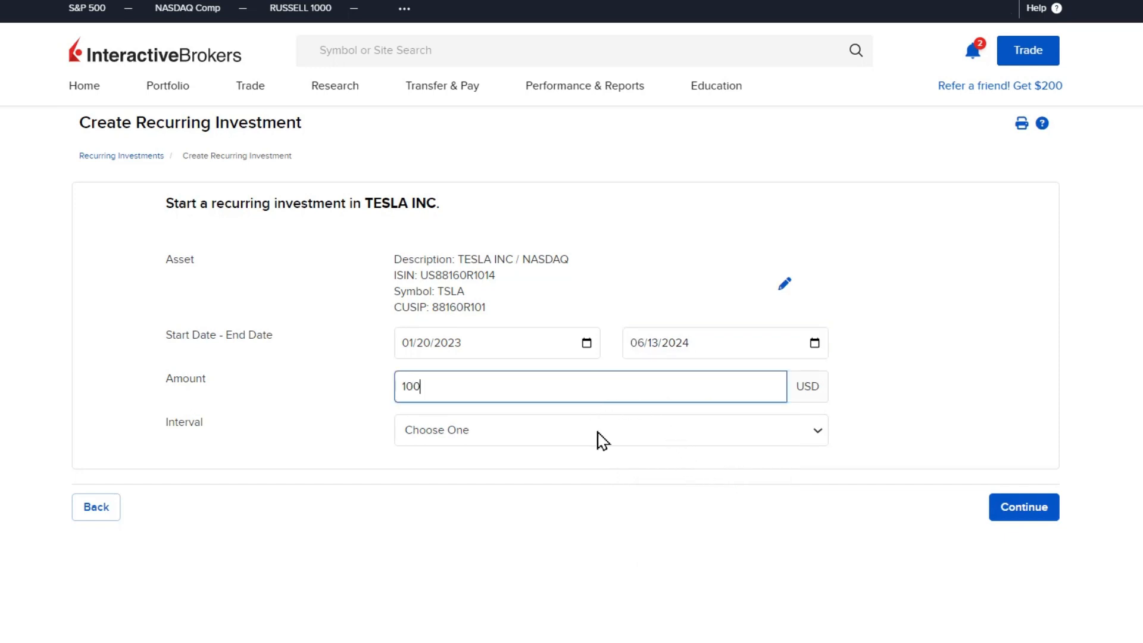
{"action": "left_click", "coordinate": [597, 432]}
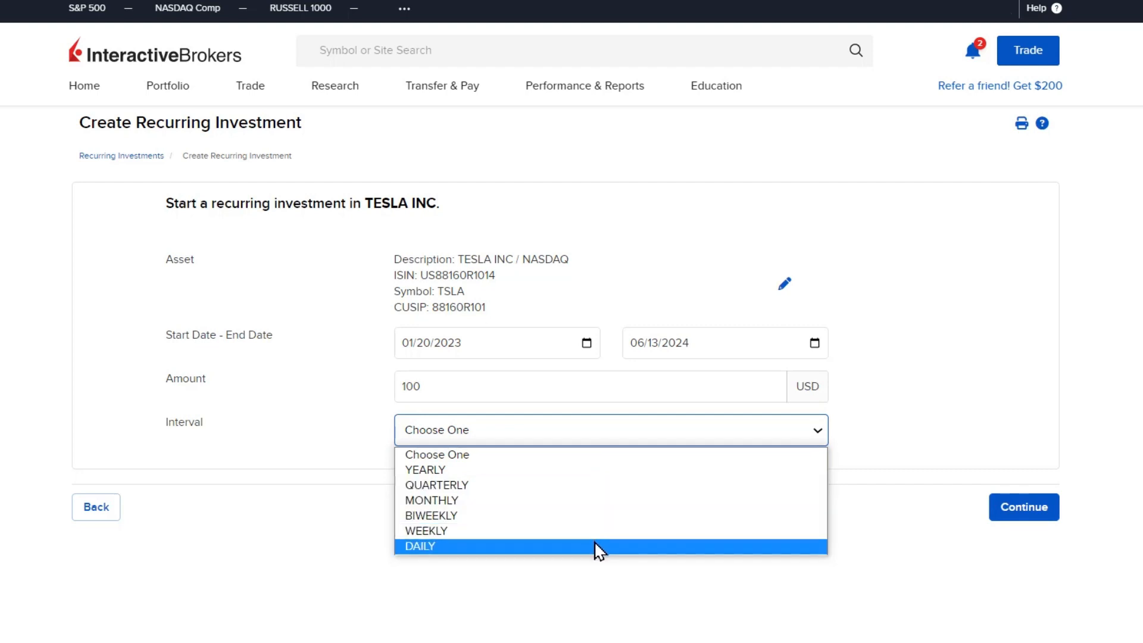
{"action": "left_click", "coordinate": [590, 485]}
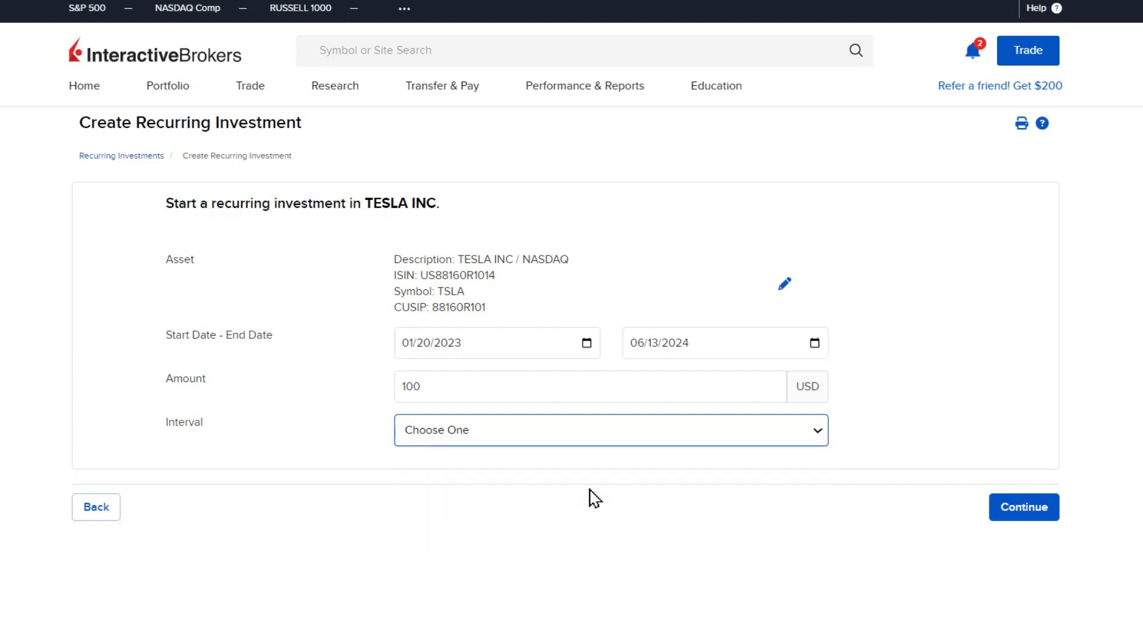
Step: Continue to the review of the new Tesla recurring investment, save it and return to the overview
{"action": "left_click", "coordinate": [1006, 513]}
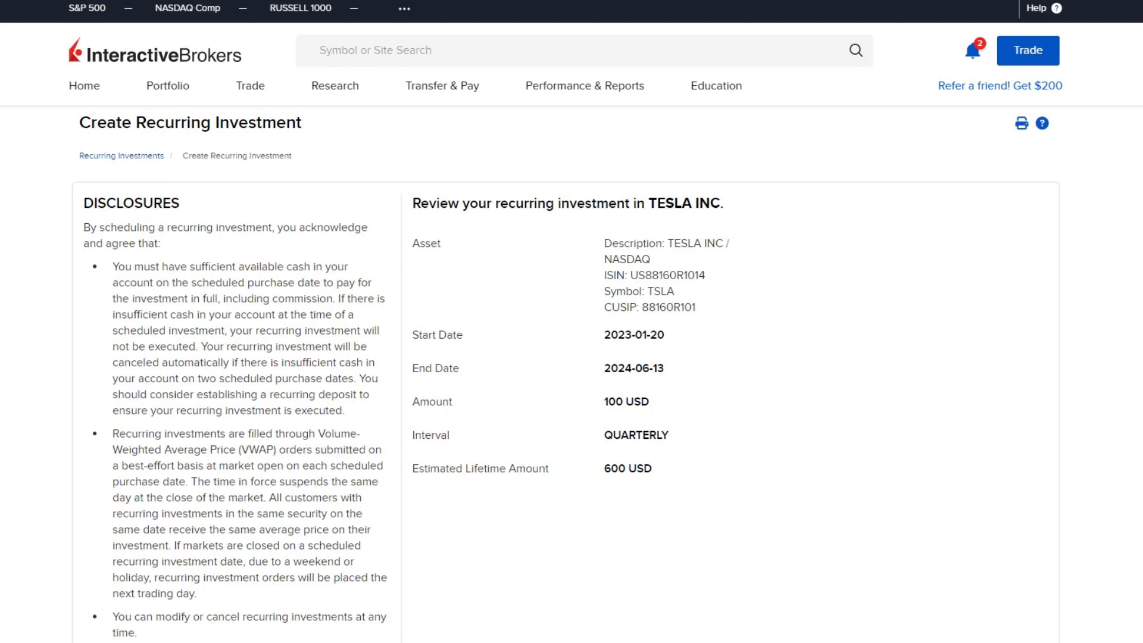
{"action": "scroll", "coordinate": [571, 321], "scroll_direction": "down", "scroll_amount": 2}
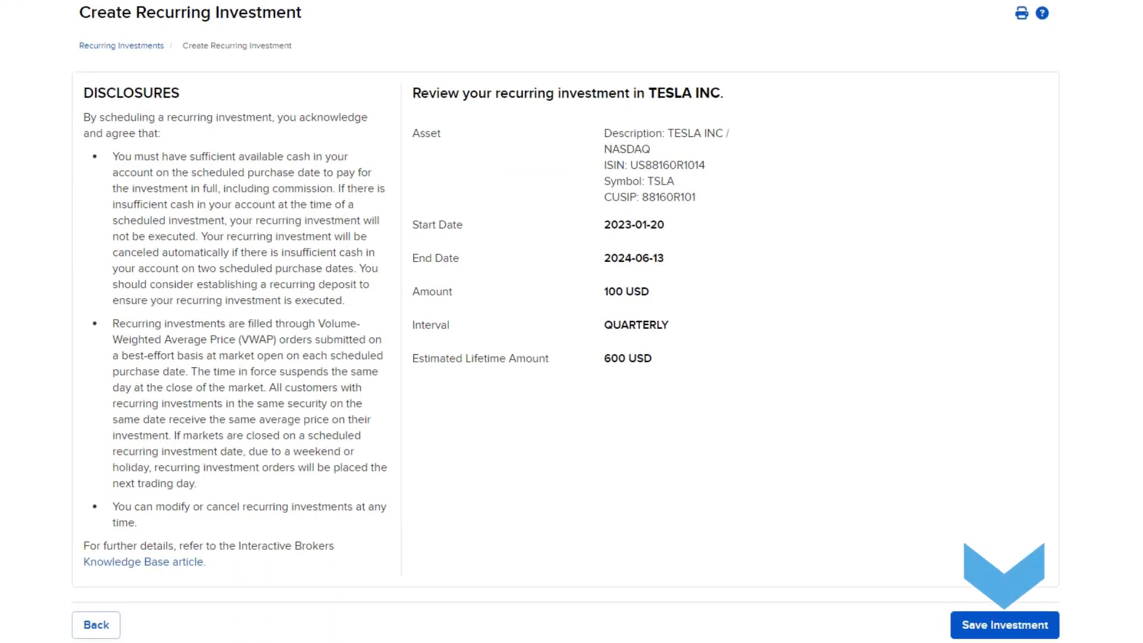
{"action": "left_click", "coordinate": [1030, 630]}
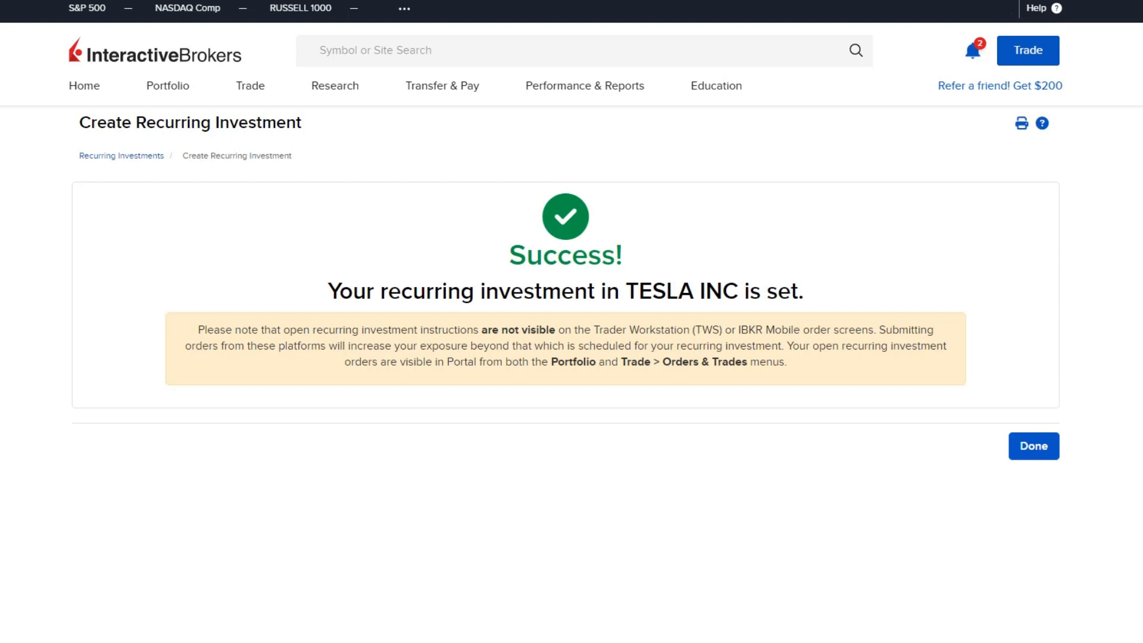
{"action": "left_click", "coordinate": [1036, 448]}
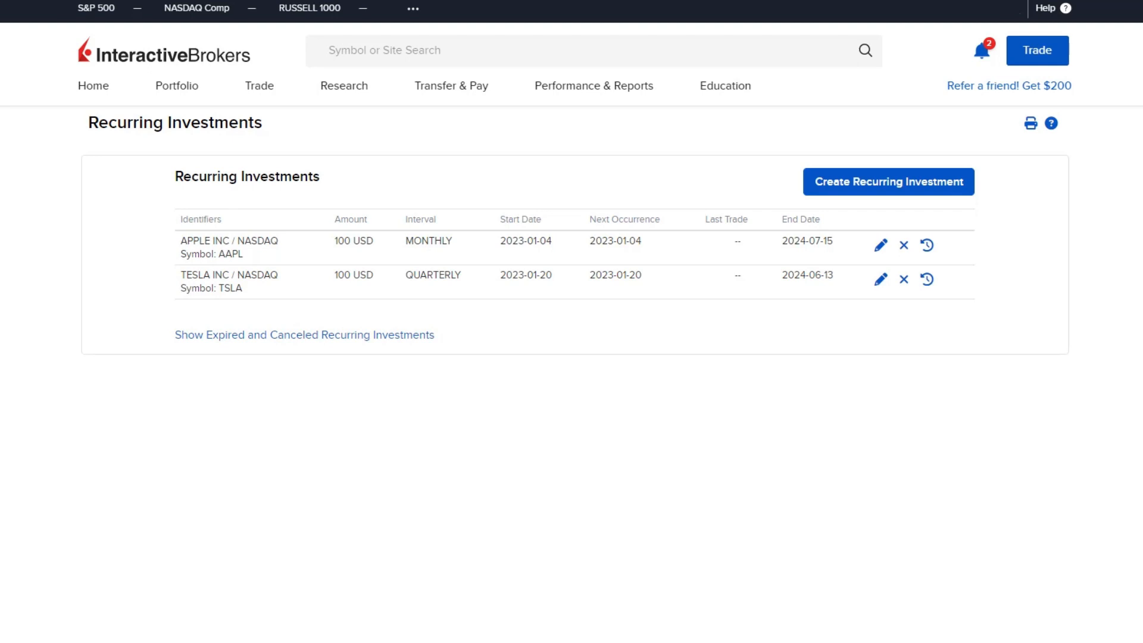
Step: Modify the Tesla recurring investment to end on 06/27/2024 with an amount of 150 USD
{"action": "left_click", "coordinate": [881, 286]}
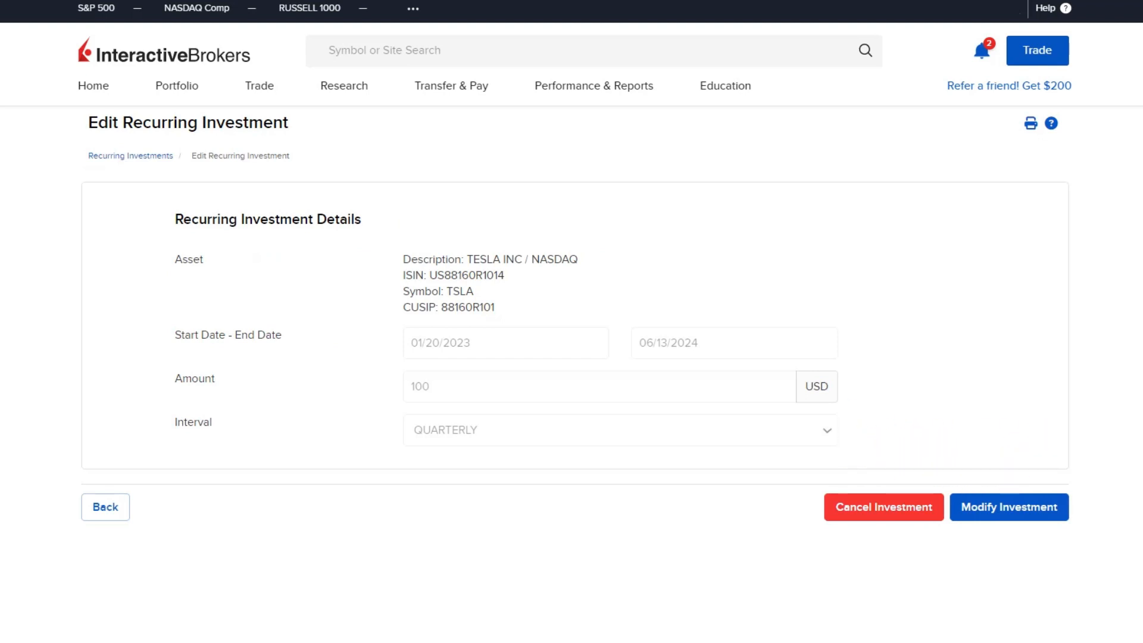
{"action": "left_click", "coordinate": [1014, 516]}
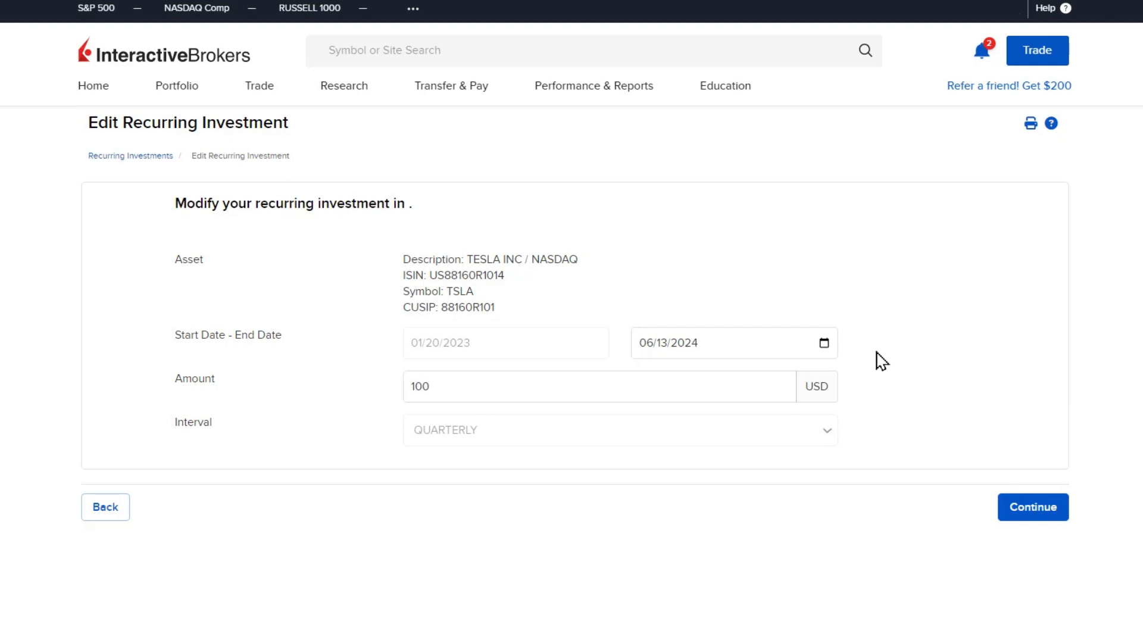
{"action": "left_click", "coordinate": [824, 343]}
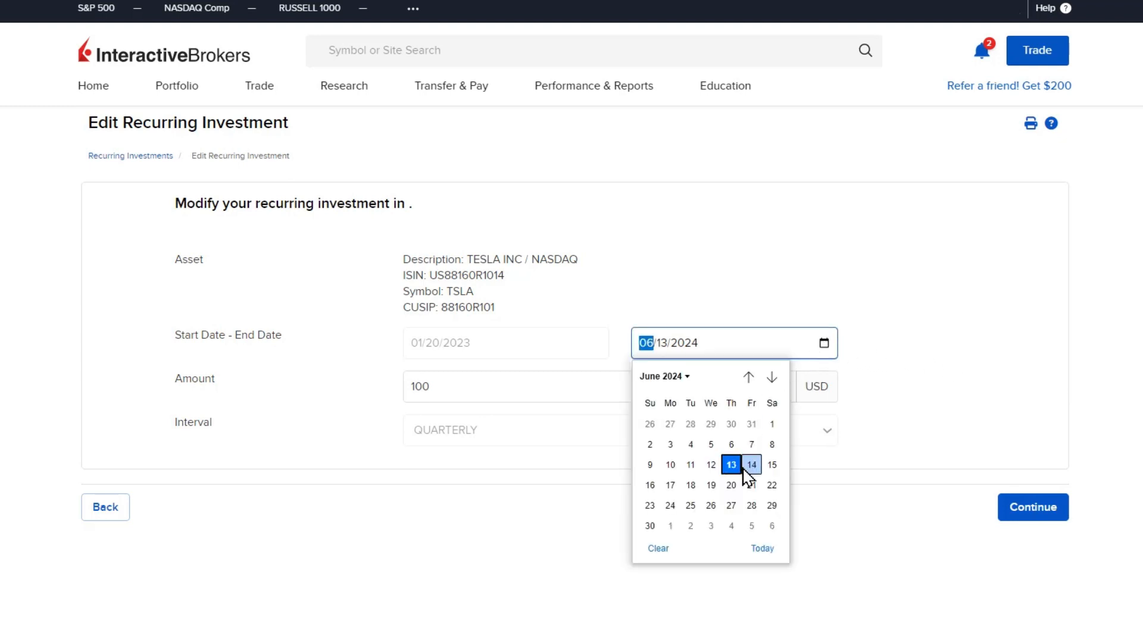
{"action": "left_click", "coordinate": [731, 505]}
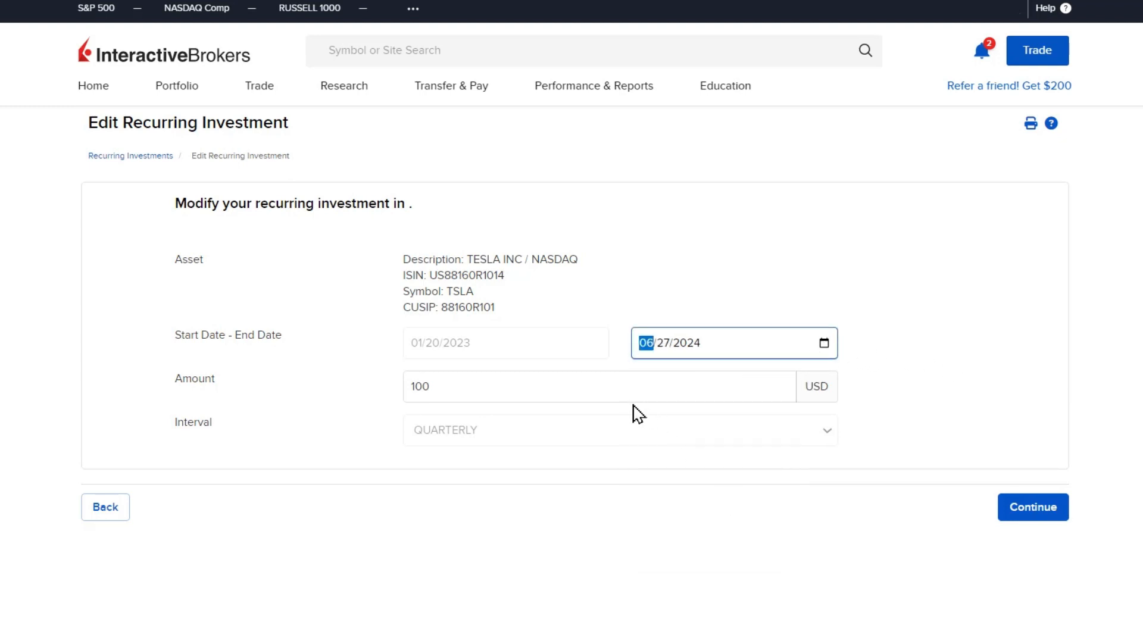
{"action": "left_click", "coordinate": [514, 387]}
{"action": "key", "text": "BackSpace"}
{"action": "key", "text": "BackSpace"}
{"action": "type", "text": "50"}
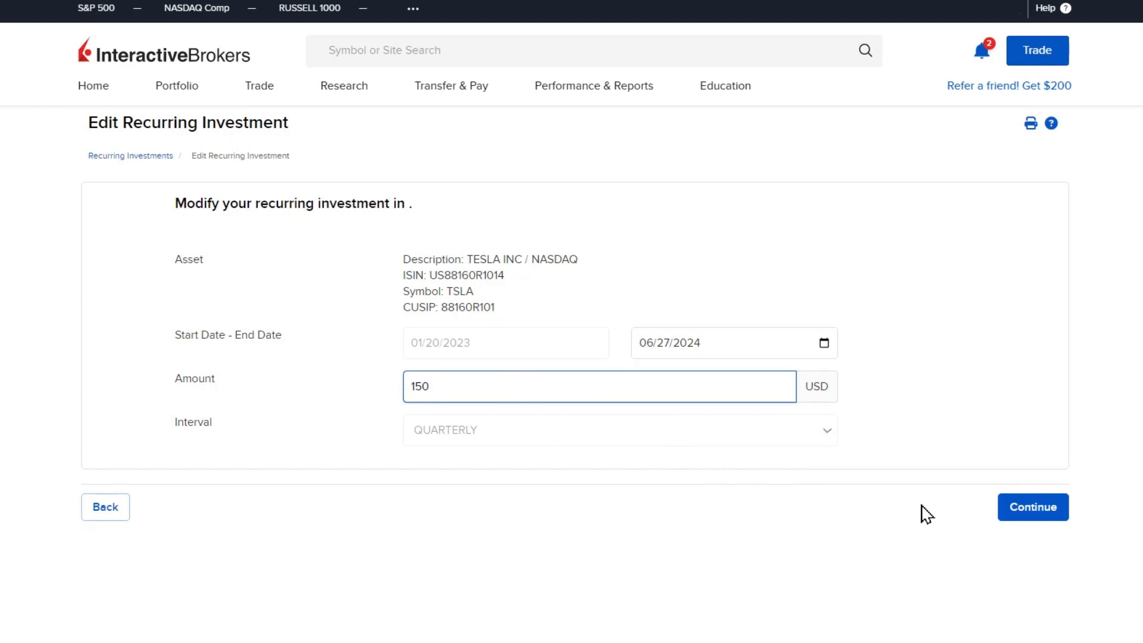
Step: Review and save the changes to the Tesla recurring investment, returning to the overview
{"action": "left_click", "coordinate": [1019, 518]}
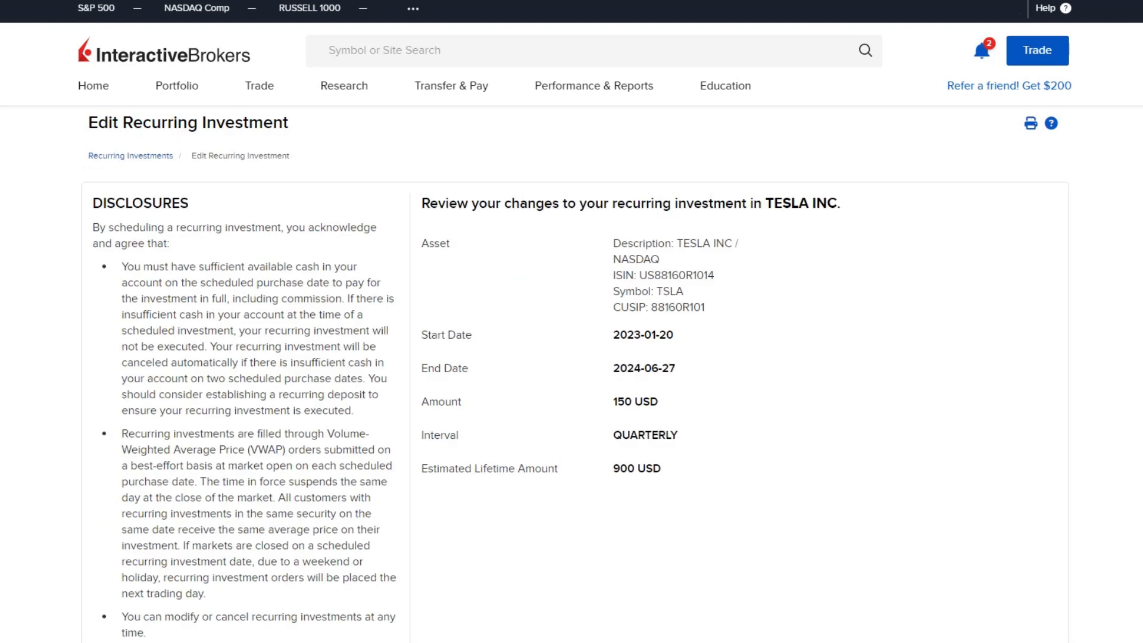
{"action": "scroll", "coordinate": [571, 321], "scroll_direction": "down", "scroll_amount": 2}
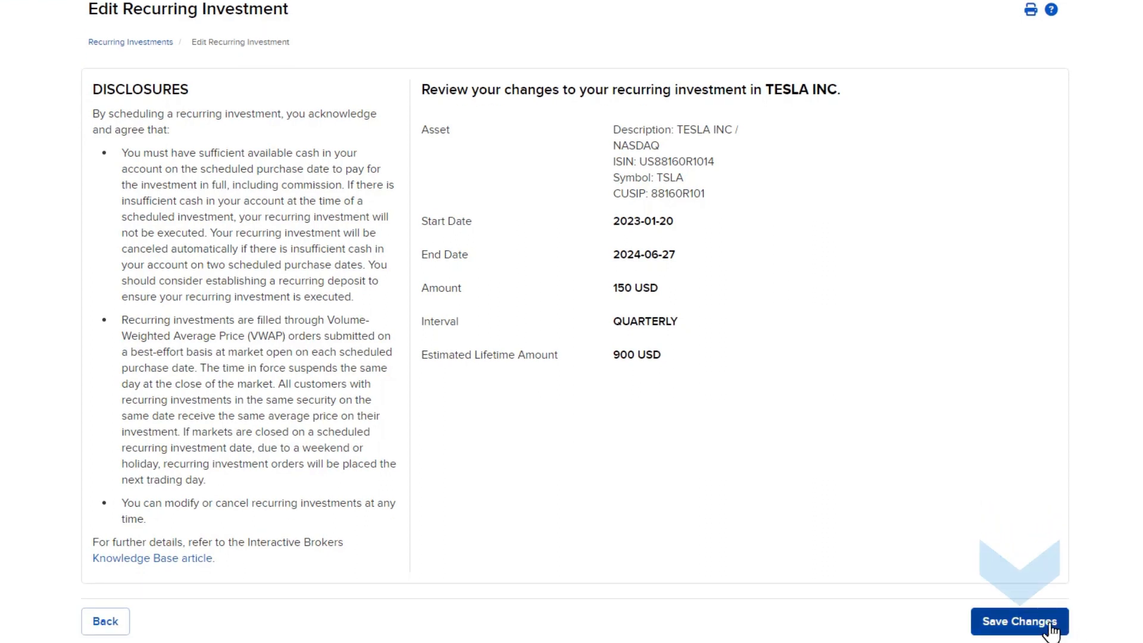
{"action": "left_click", "coordinate": [1048, 622]}
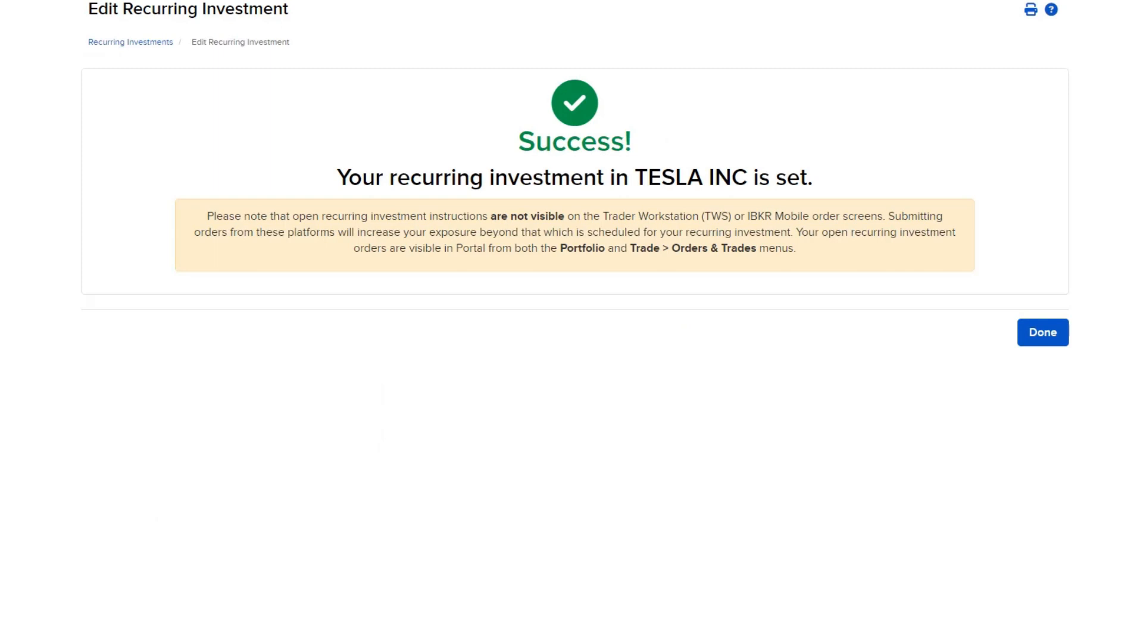
{"action": "left_click", "coordinate": [1042, 336]}
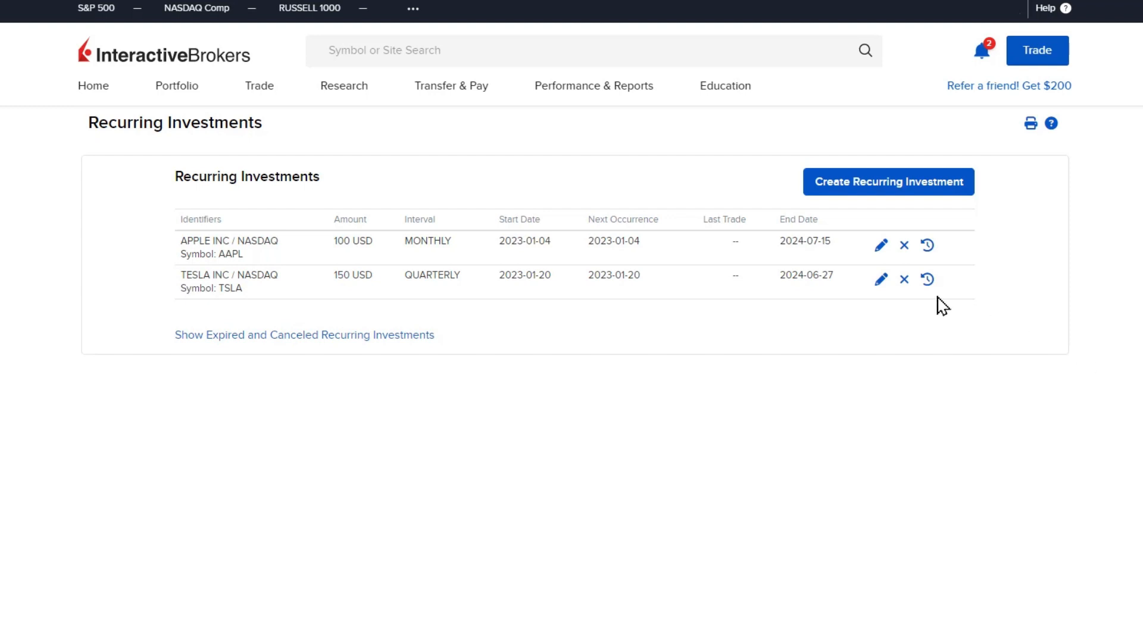
Step: Cancel the Tesla recurring investment with a cancel date of 02/15/2023 and return to the overview
{"action": "left_click", "coordinate": [878, 283]}
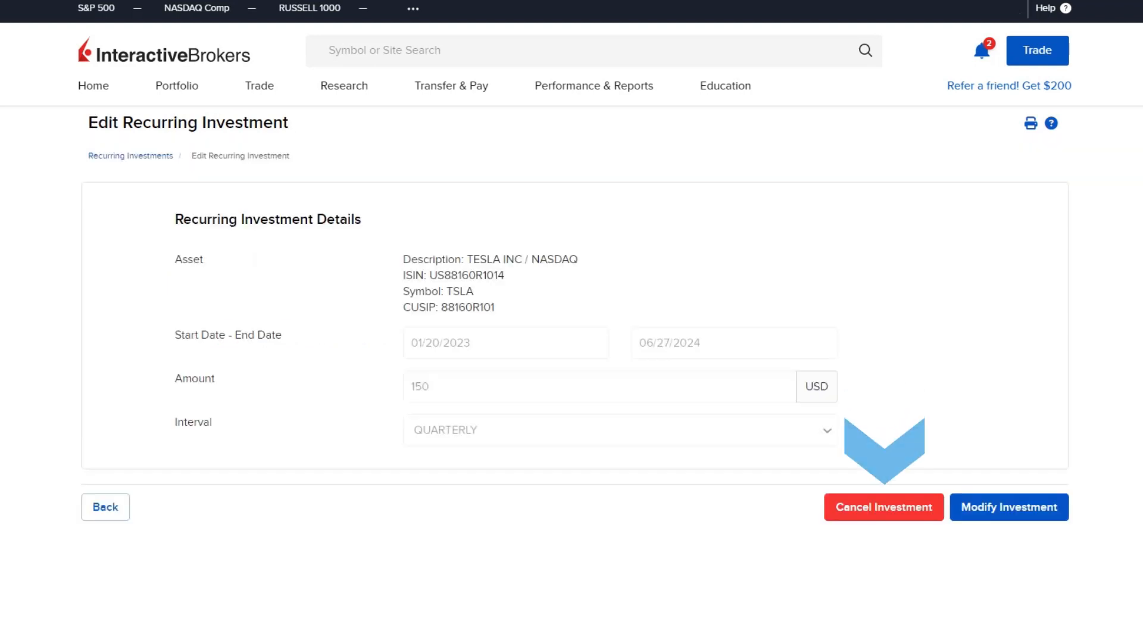
{"action": "left_click", "coordinate": [891, 508]}
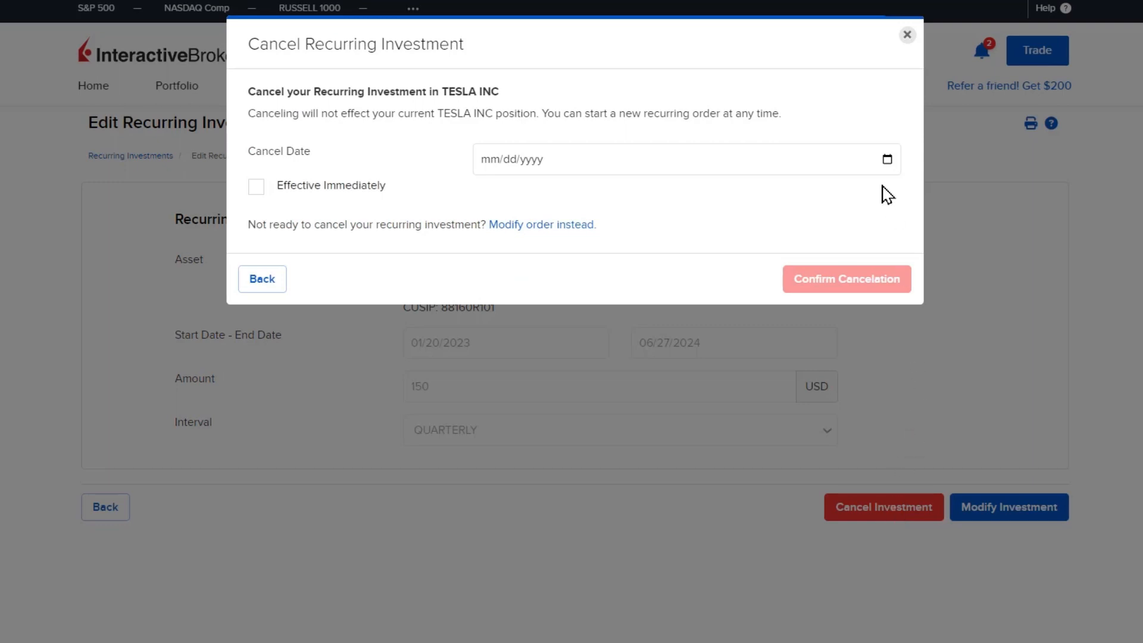
{"action": "left_click", "coordinate": [887, 159]}
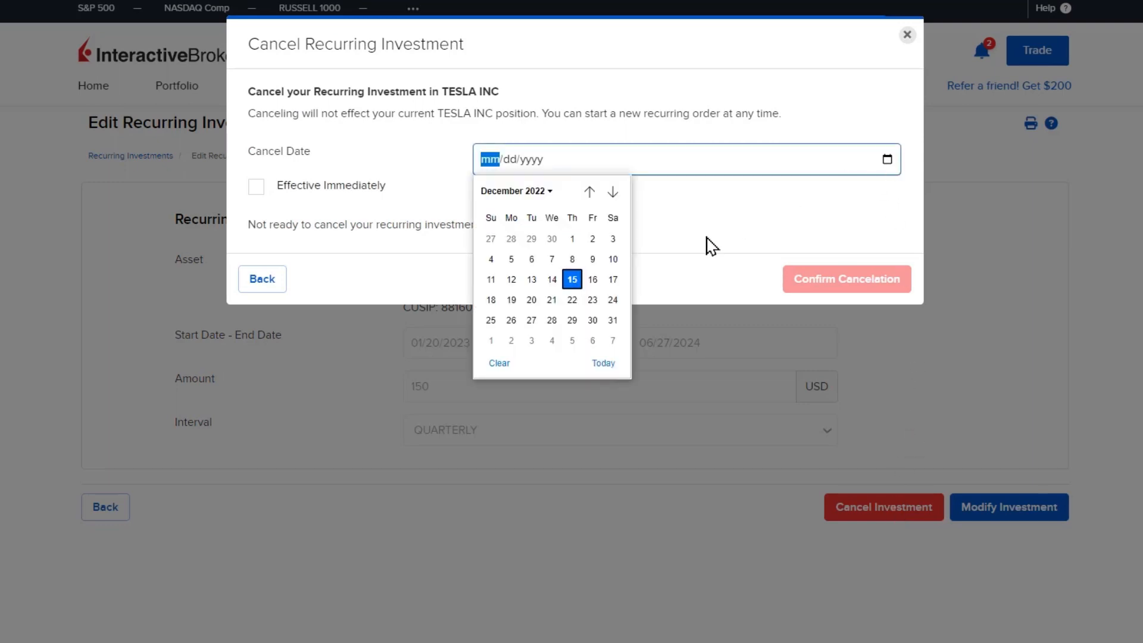
{"action": "left_click", "coordinate": [613, 192]}
{"action": "left_click", "coordinate": [613, 191]}
{"action": "left_click", "coordinate": [553, 279]}
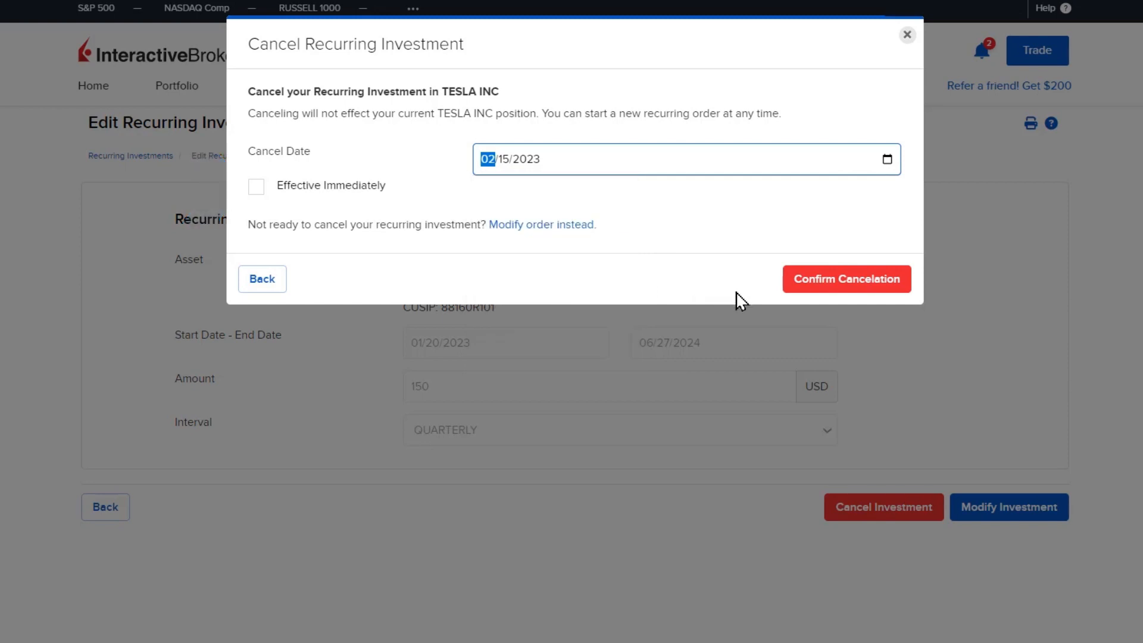
{"action": "left_click", "coordinate": [824, 285]}
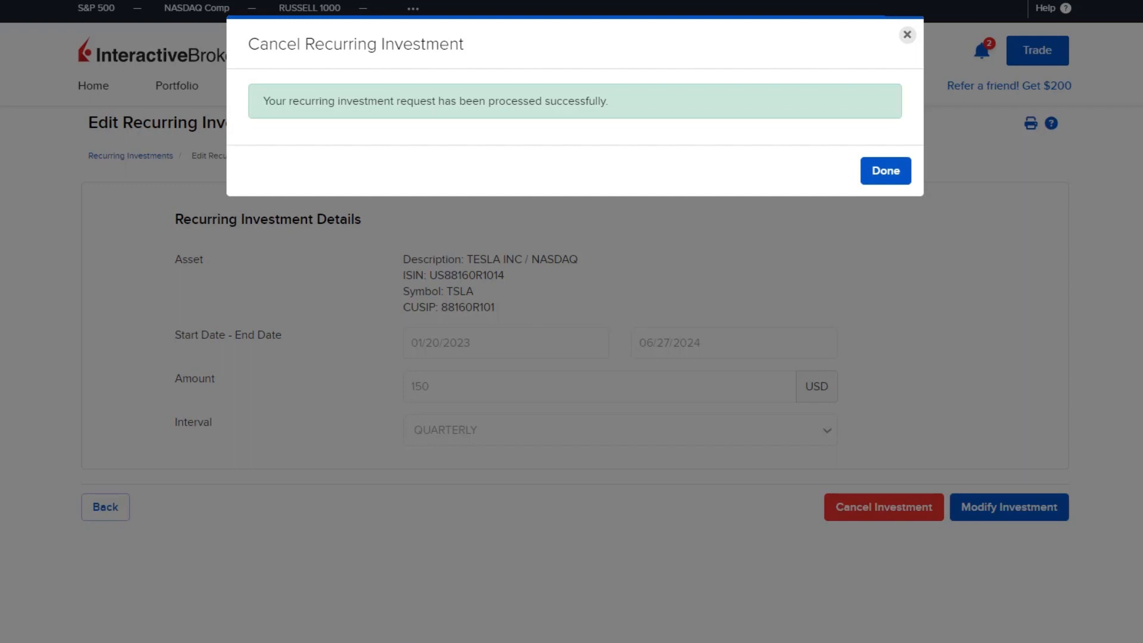
{"action": "left_click", "coordinate": [869, 174]}
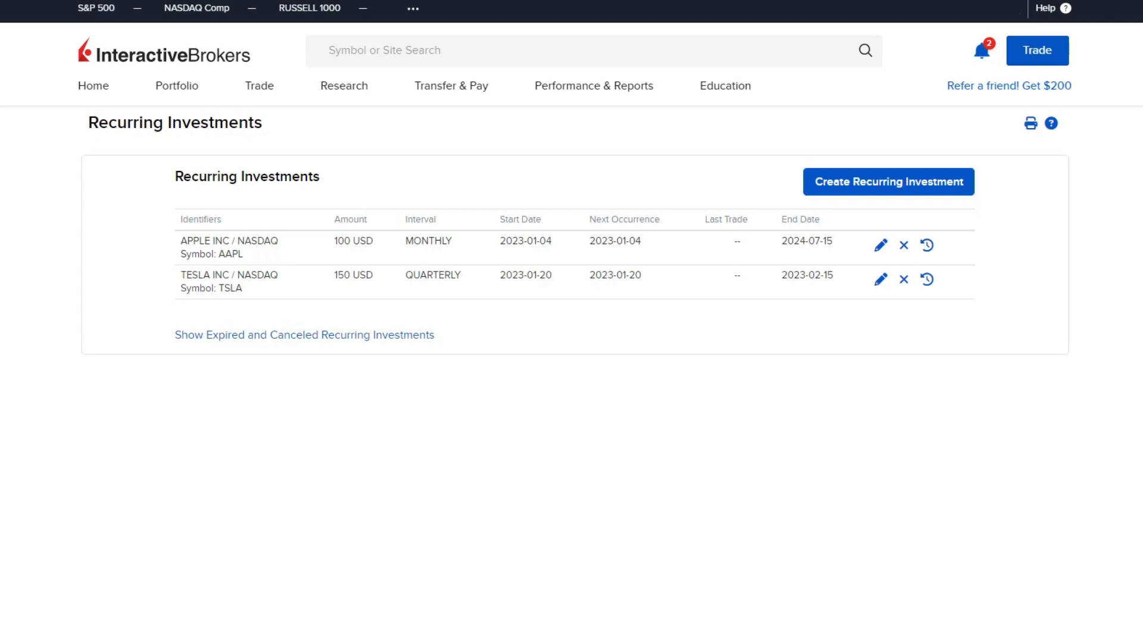
Step: Cancel the Apple recurring investment effective immediately and return to the overview
{"action": "left_click", "coordinate": [908, 250]}
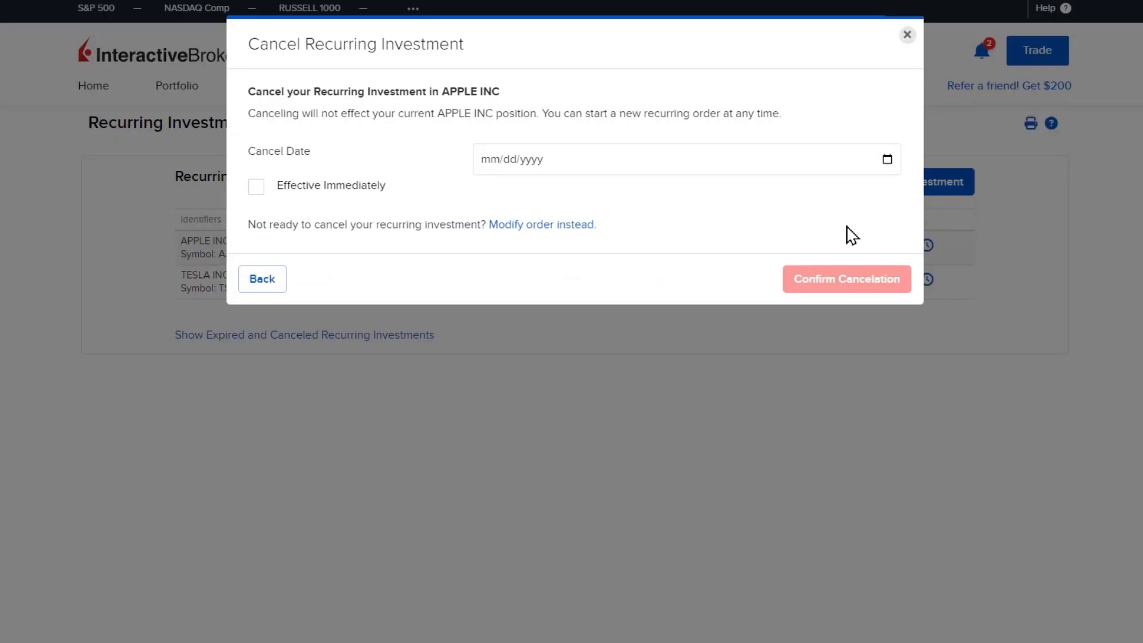
{"action": "left_click", "coordinate": [257, 188]}
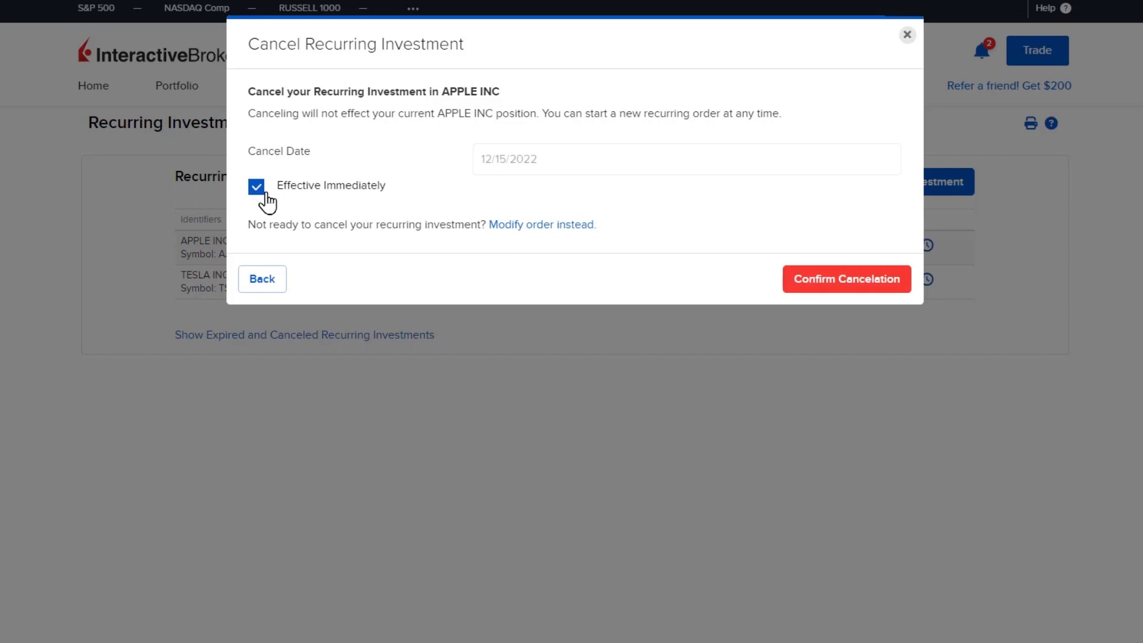
{"action": "left_click", "coordinate": [829, 290]}
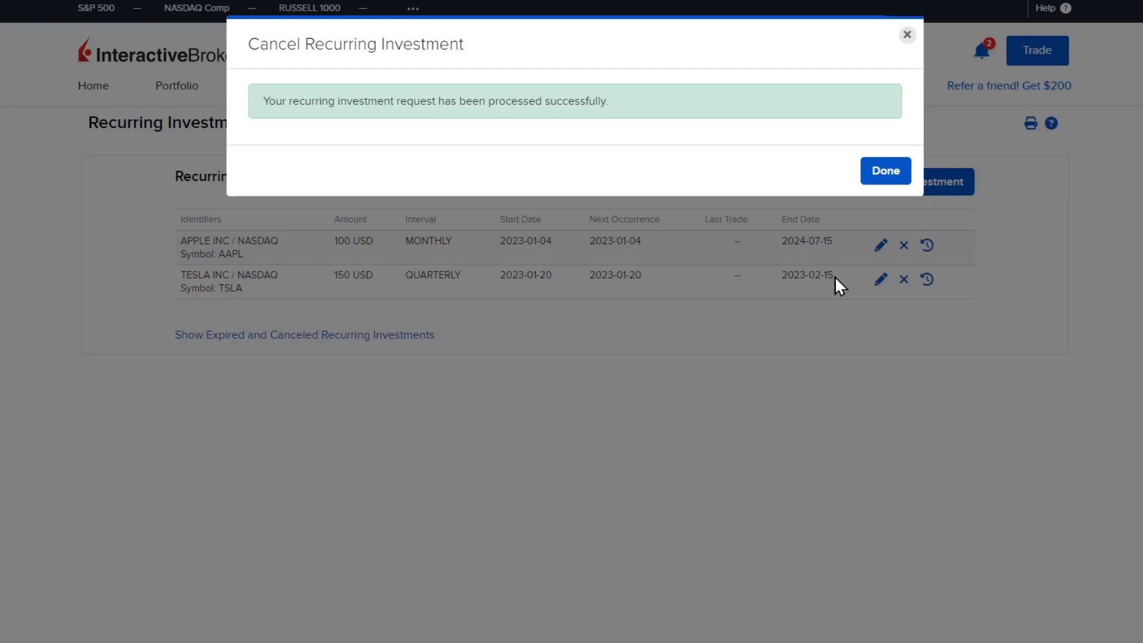
{"action": "left_click", "coordinate": [885, 174]}
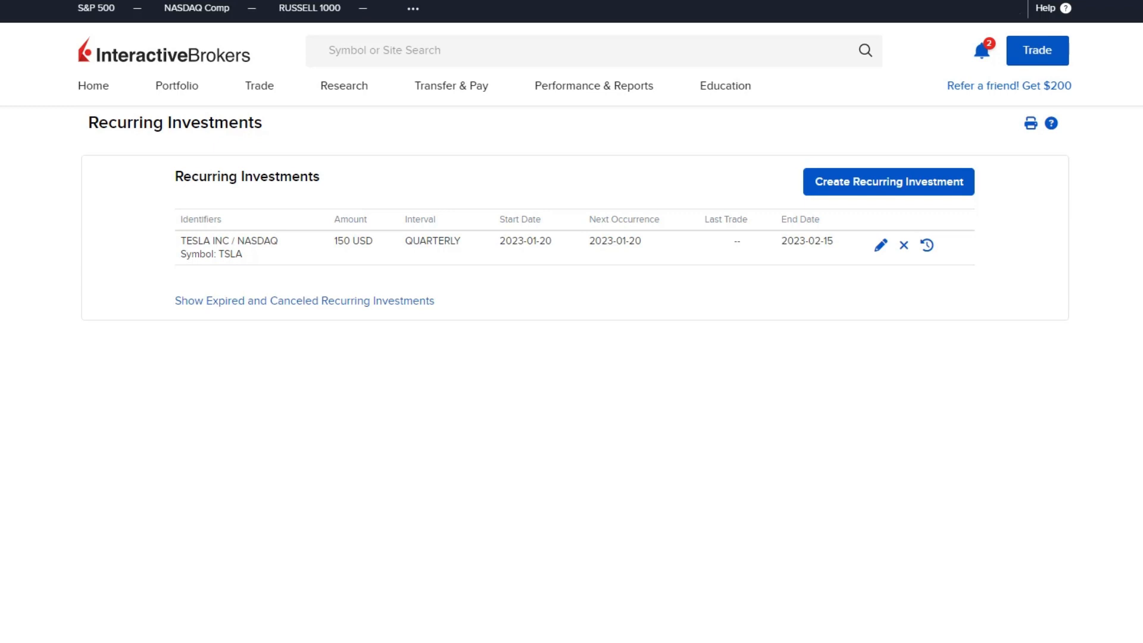
Step: Review the history of the Tesla recurring investment, close it and show the expired and canceled recurring investments
{"action": "left_click", "coordinate": [928, 246]}
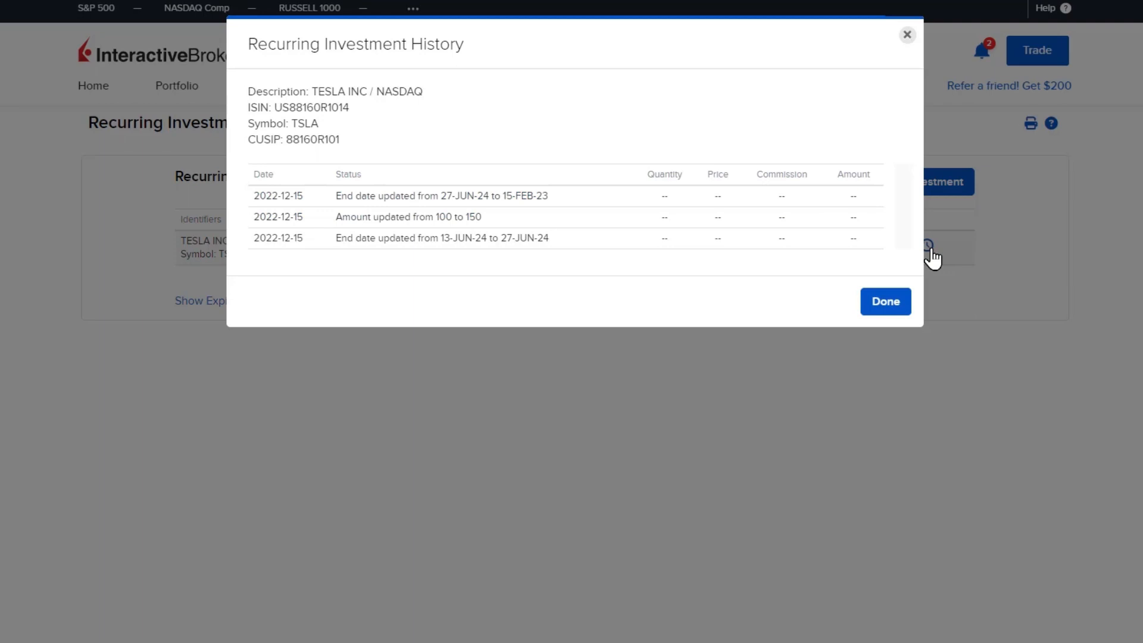
{"action": "left_click", "coordinate": [880, 302]}
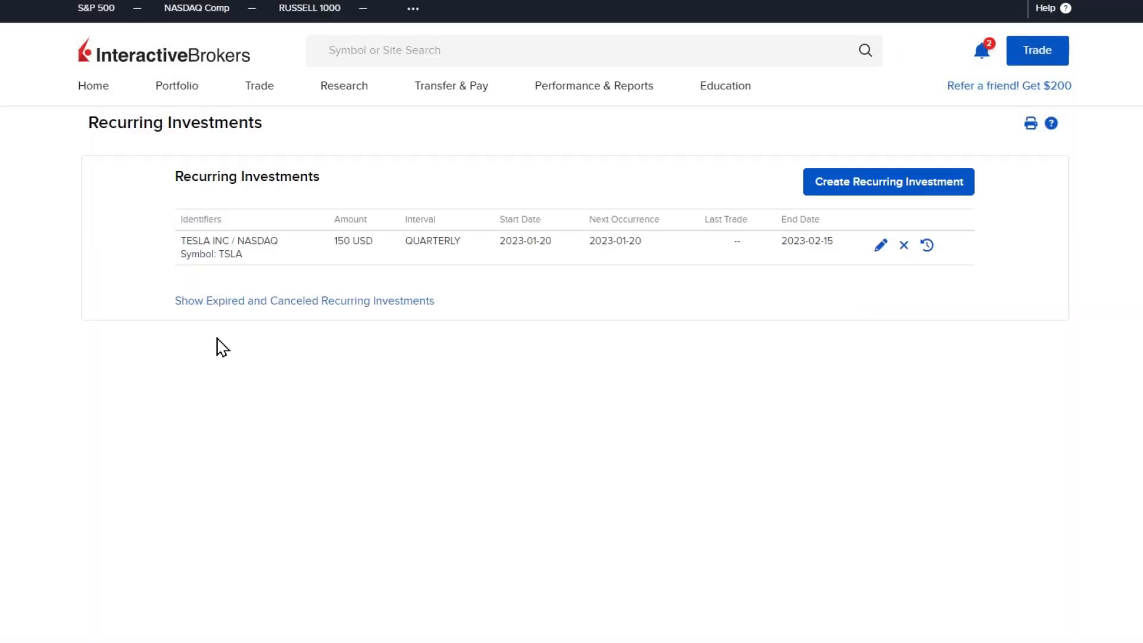
{"action": "left_click", "coordinate": [337, 303]}
Step: Go to the Orders & Trades page to examine the scheduled recurring orders
{"action": "left_click", "coordinate": [261, 88]}
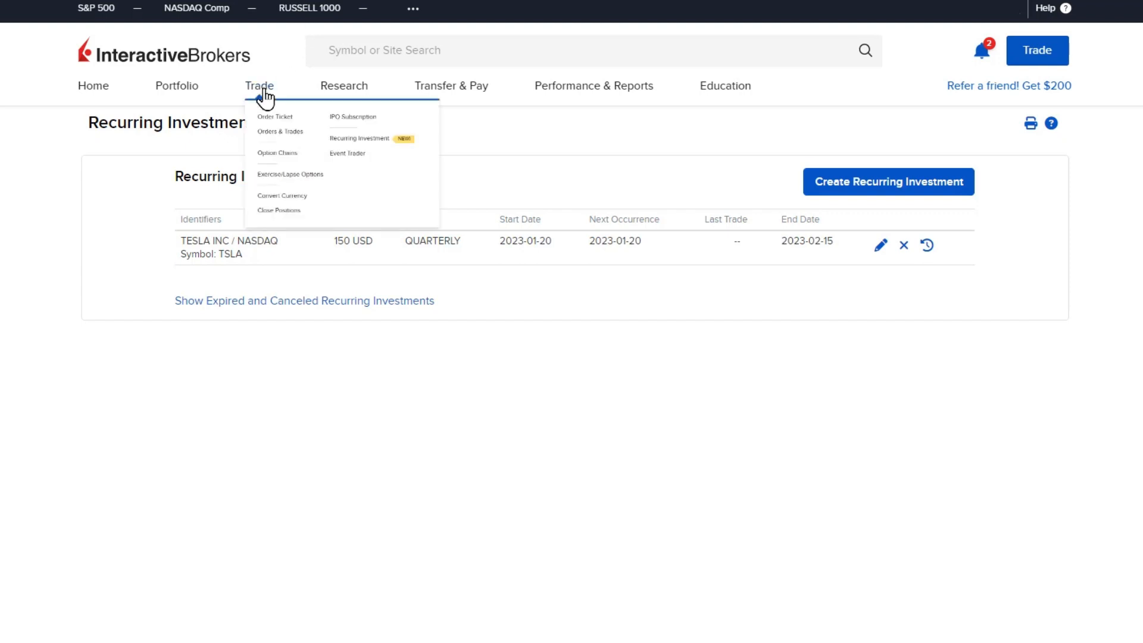
{"action": "left_click", "coordinate": [277, 164]}
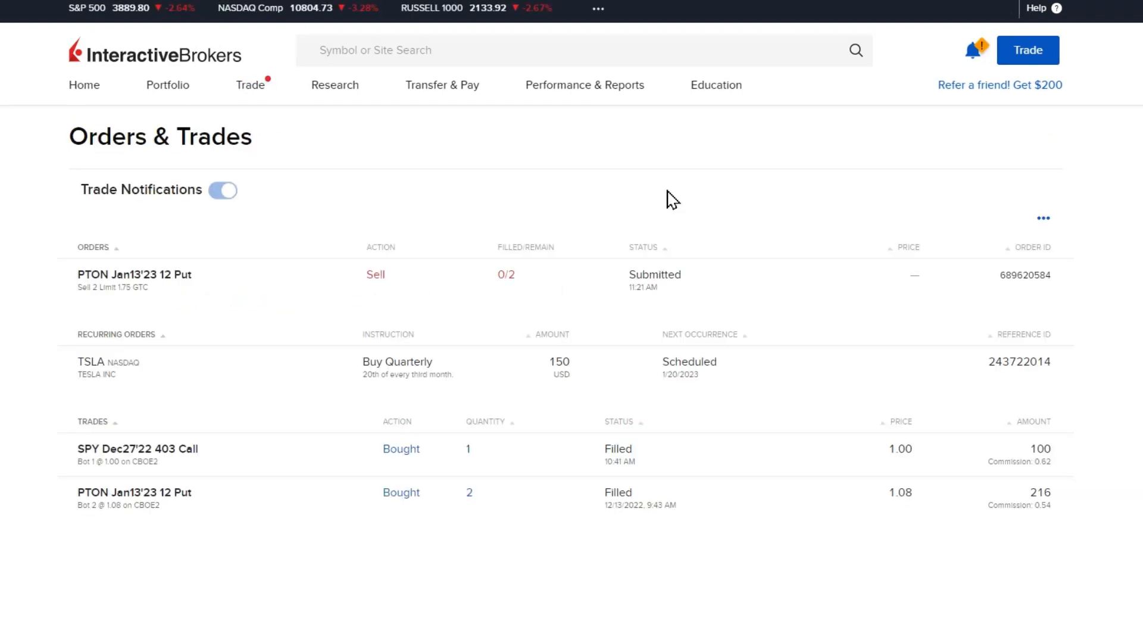